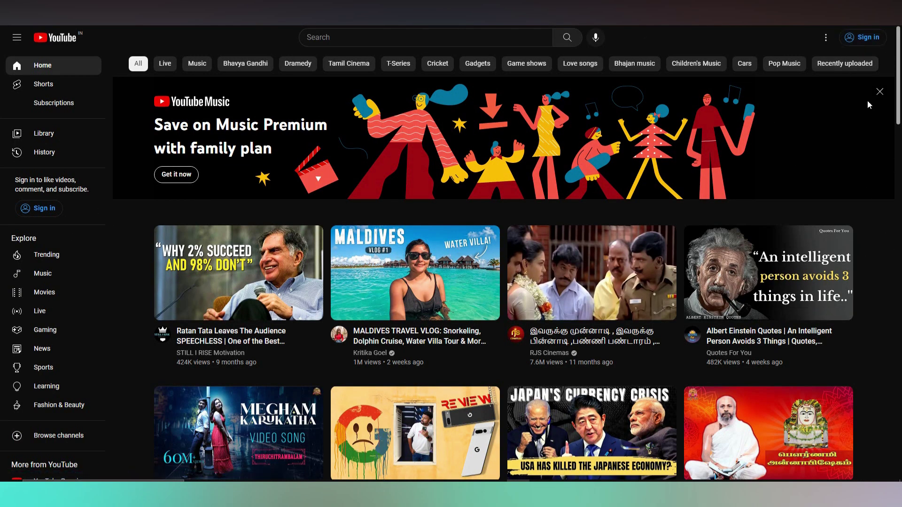
Switch the signed-out YouTube home page to the light theme via Appearance.
click(825, 39)
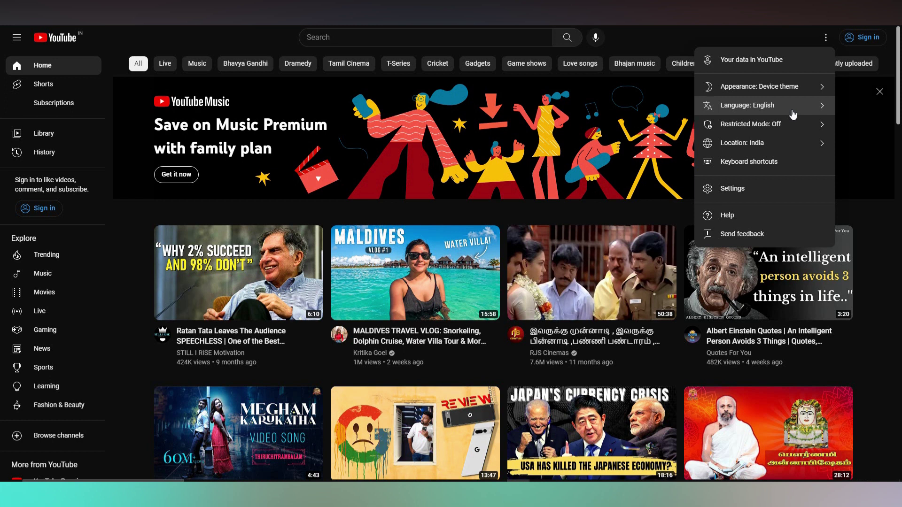
click(793, 87)
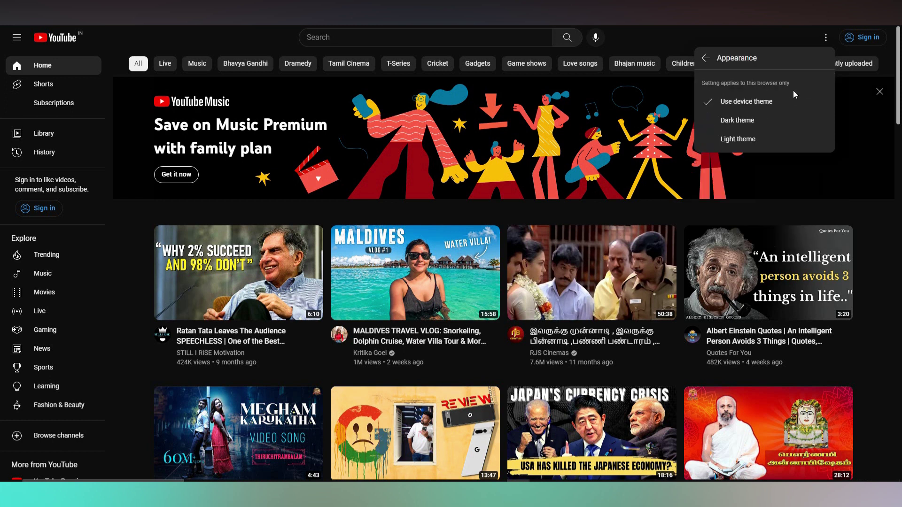
click(779, 137)
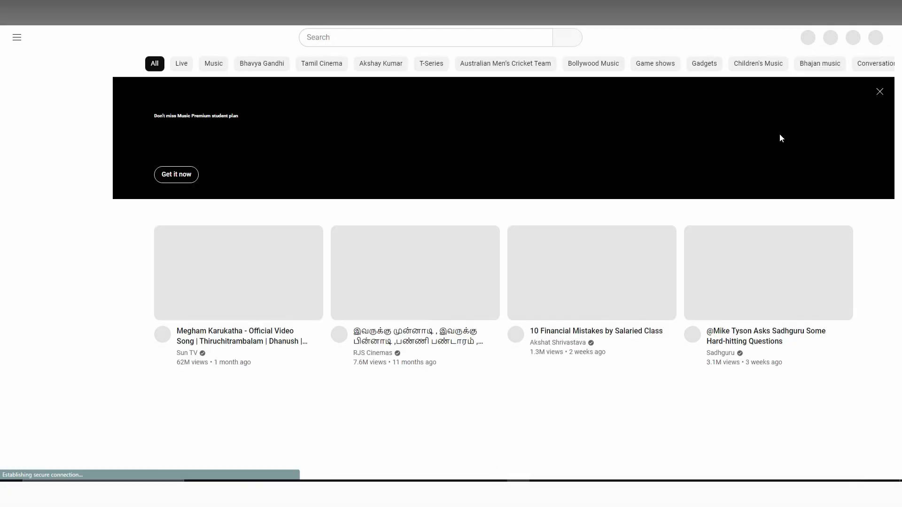
Return to the Appearance choices for the dark theme, then bring up the signed-in account menu.
click(825, 36)
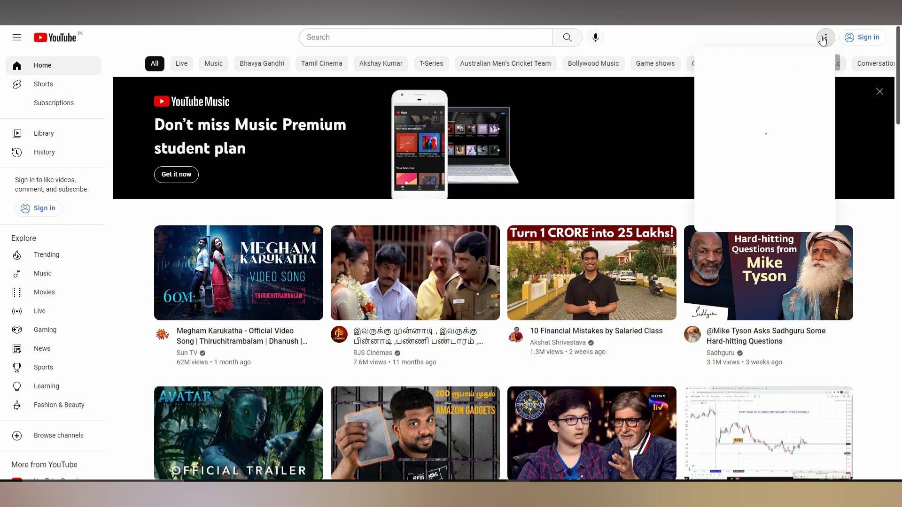
click(807, 87)
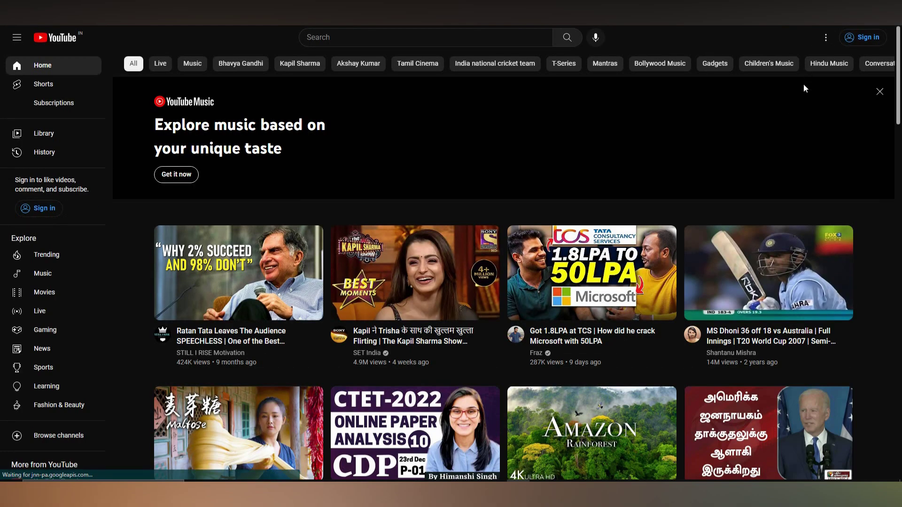
click(871, 38)
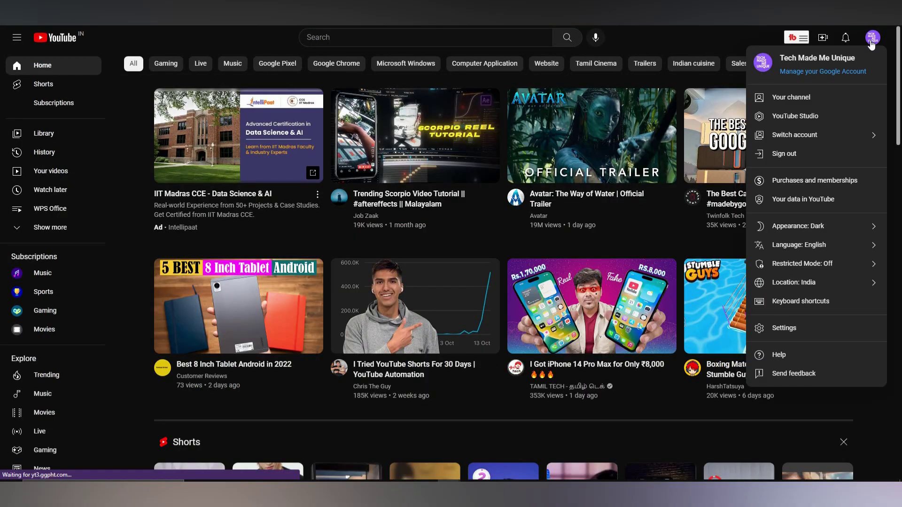
Switch the signed-in home page to the light theme, then back to Appearance for dark.
click(848, 225)
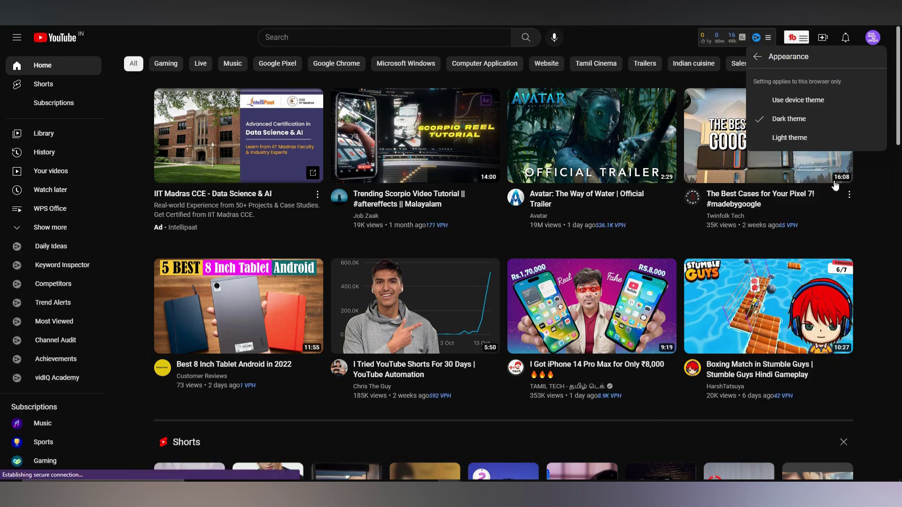
click(811, 141)
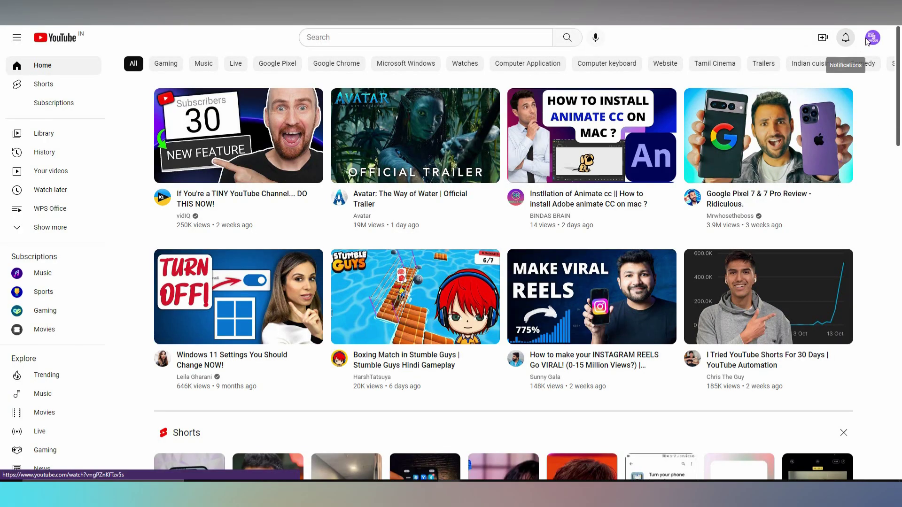
click(872, 39)
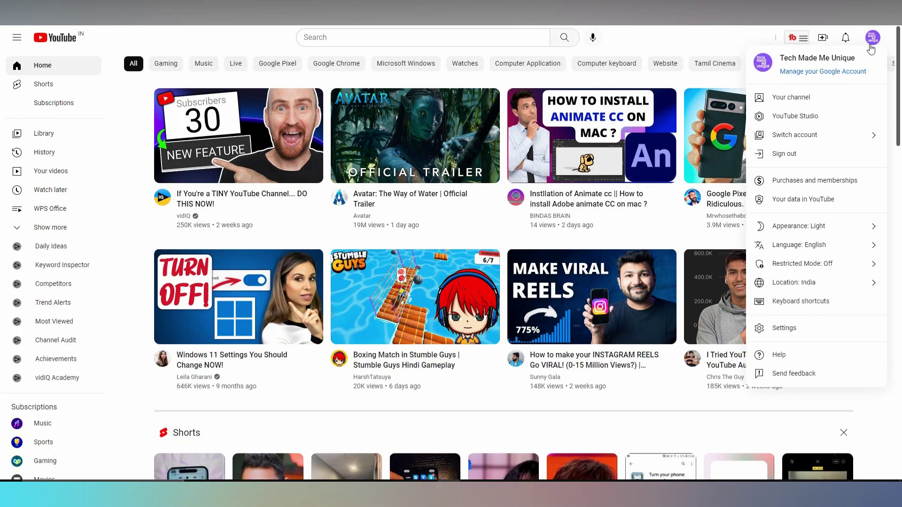
click(849, 225)
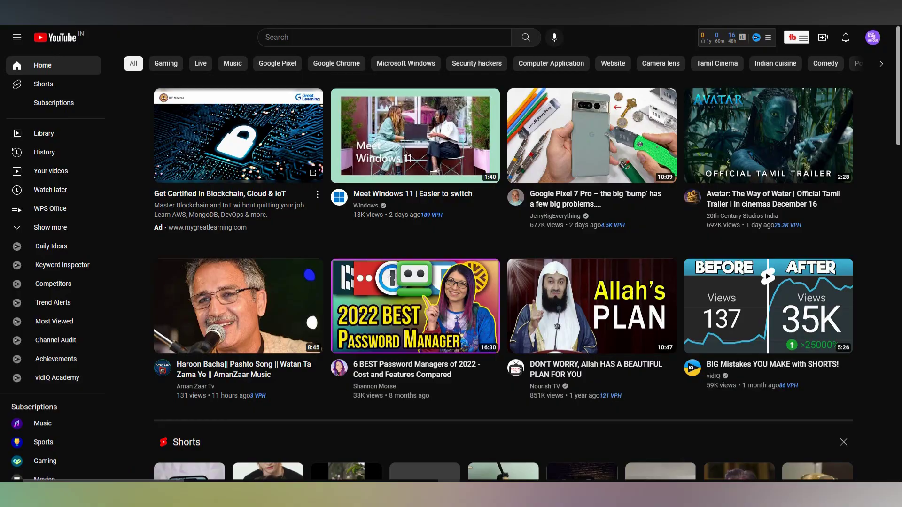
Reload the home page with F5, switch it to the light theme, and reopen the account menu.
key(F5)
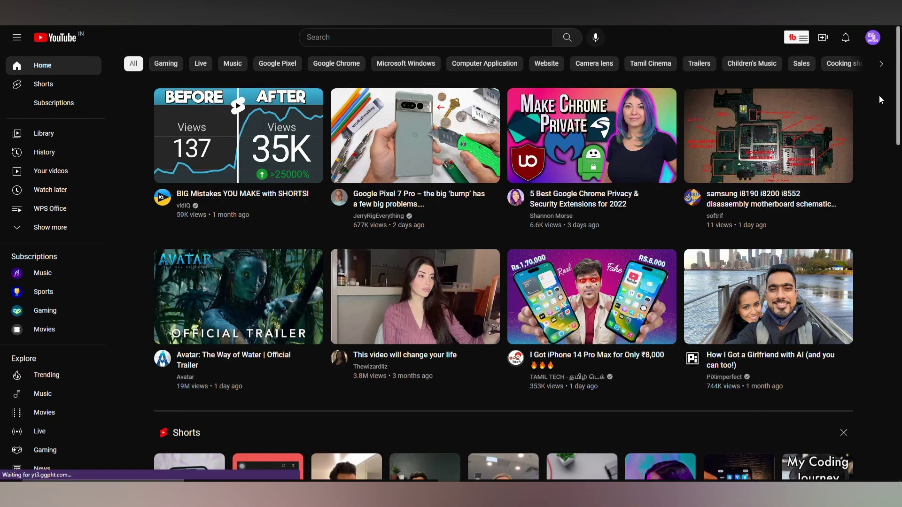
click(873, 37)
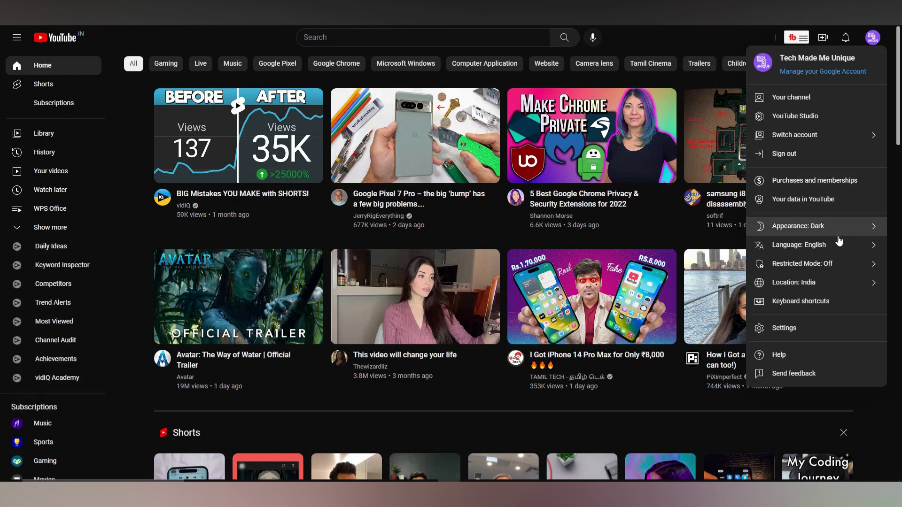
click(835, 227)
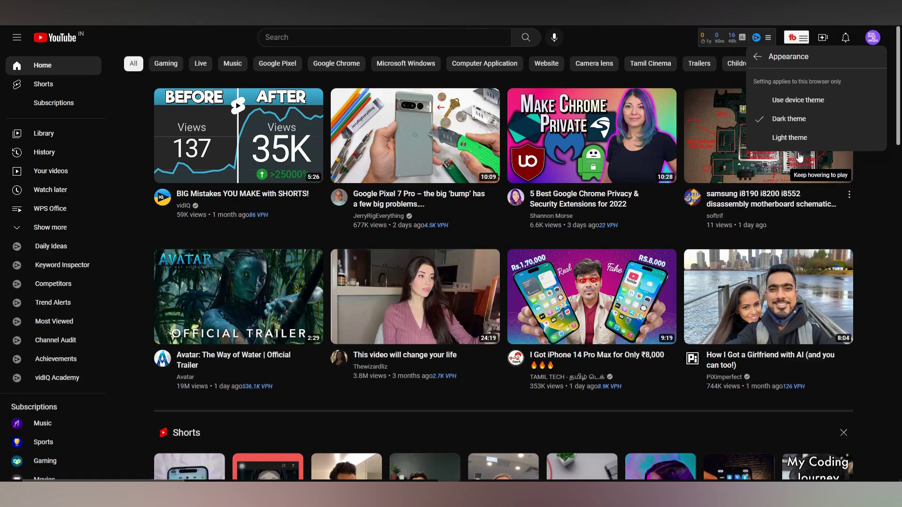
click(797, 139)
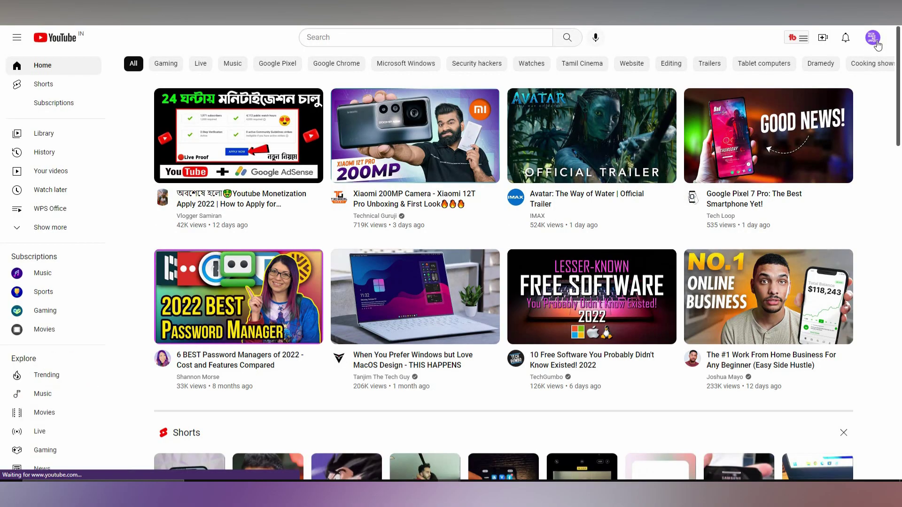
click(877, 44)
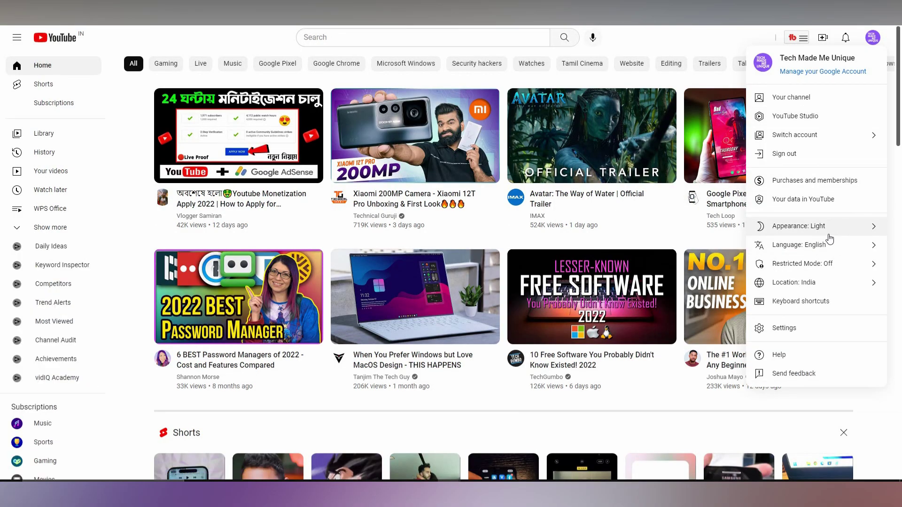